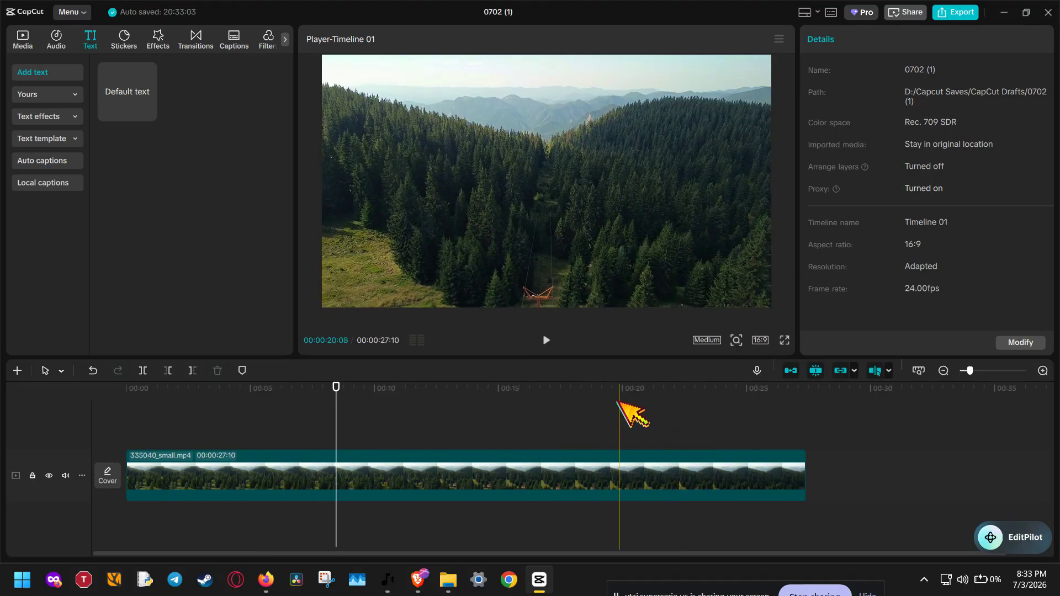
Add a default text clip on a track above the forest video and stretch it to cover the video's full length.
left_click_drag(142, 102, 212, 442)
left_click(412, 443)
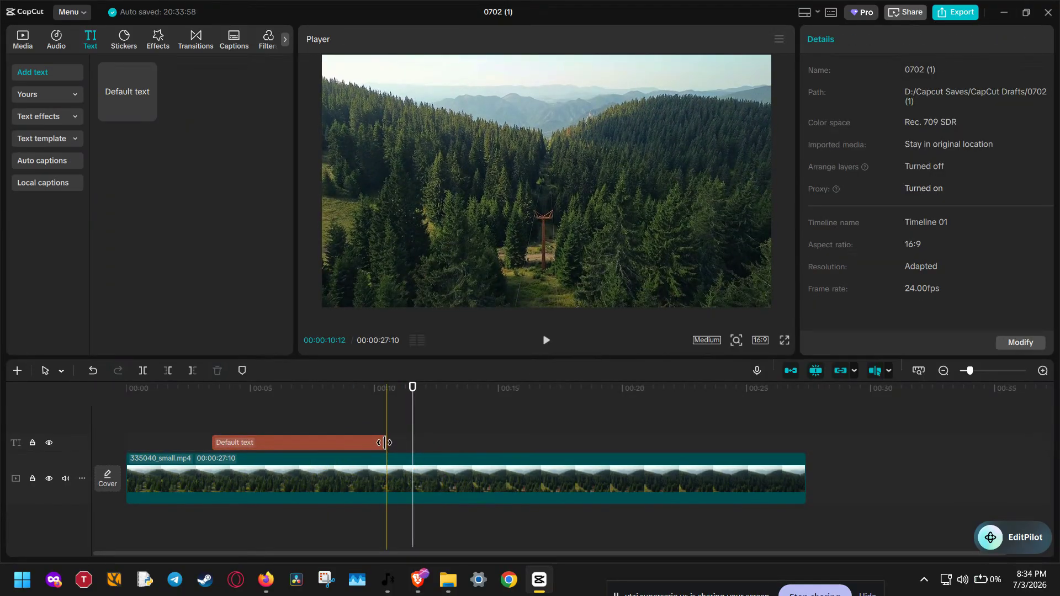
left_click_drag(385, 443, 803, 442)
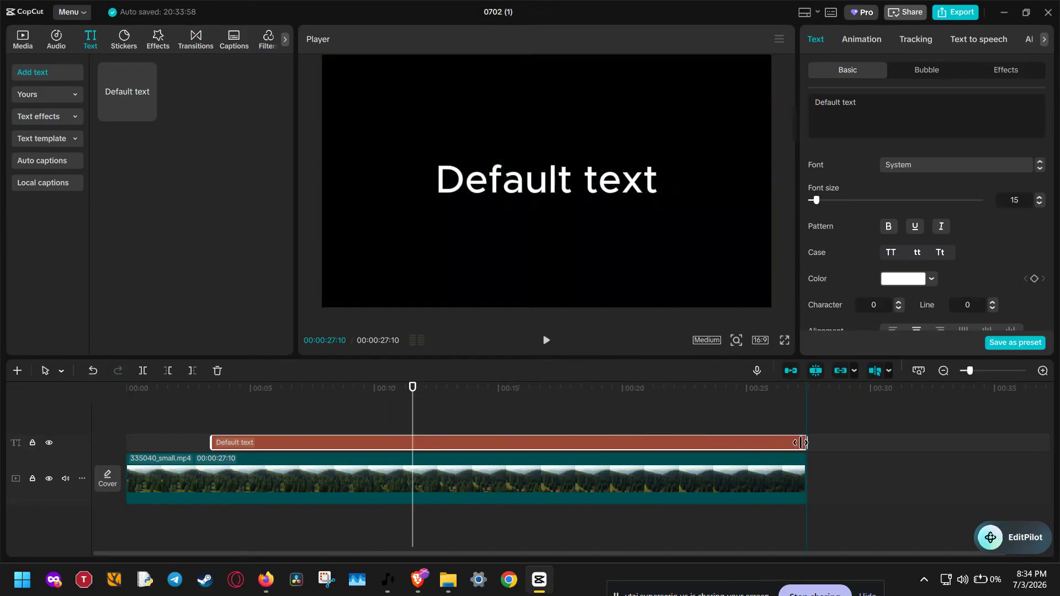
left_click_drag(216, 442, 128, 447)
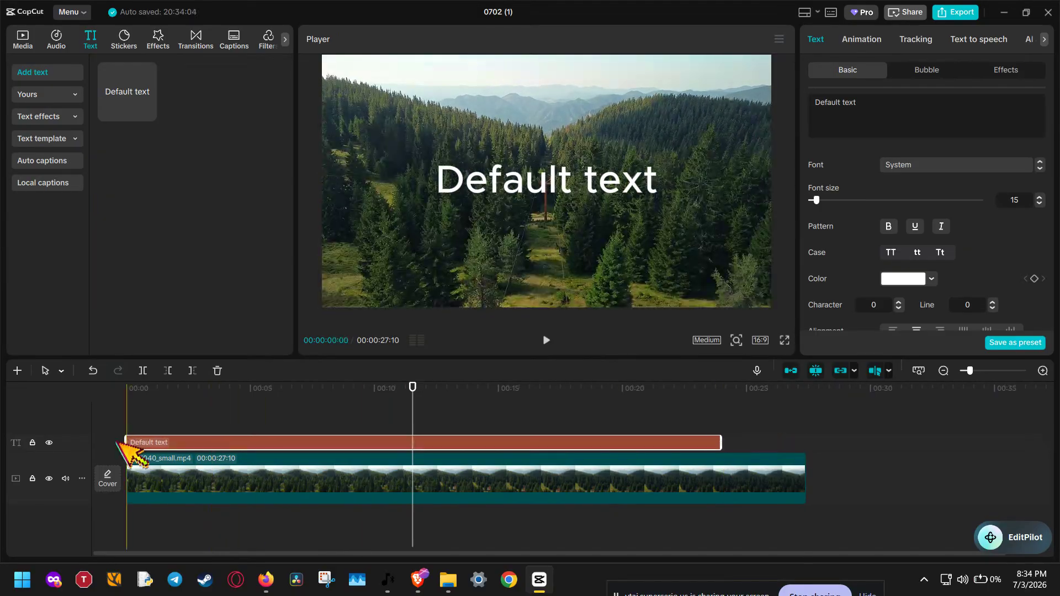
left_click_drag(722, 442, 807, 437)
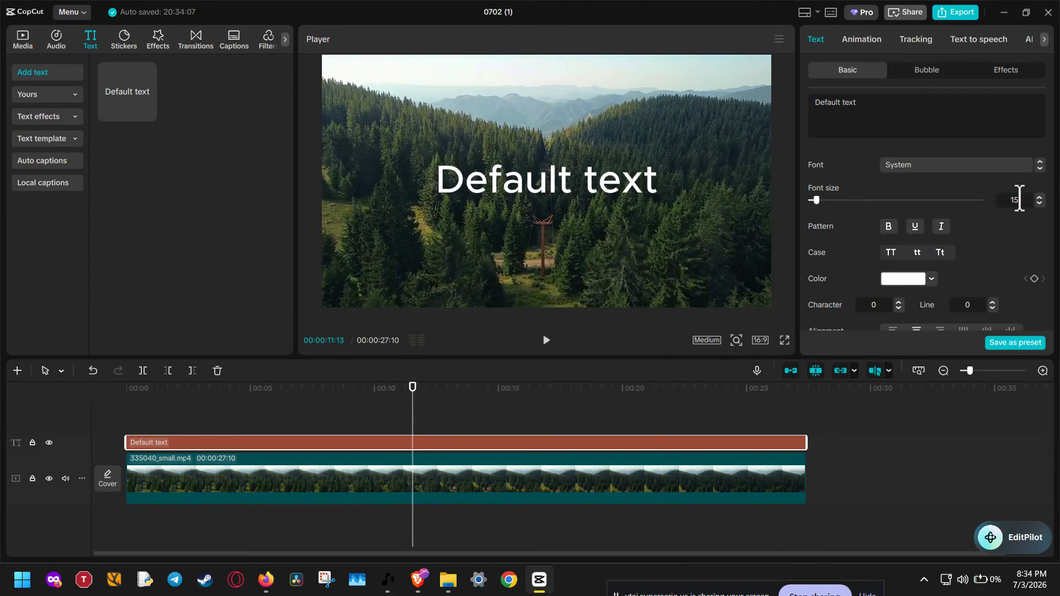
Change the text's font to ZY Modern and set its font size to 26.
scroll(1020, 199, "up", 13)
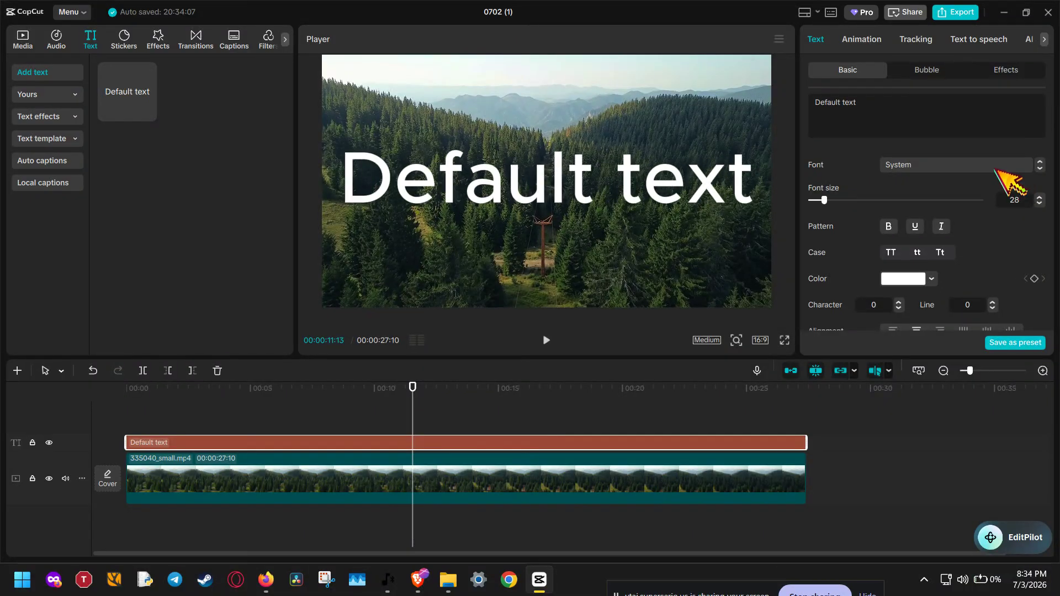
left_click(970, 168)
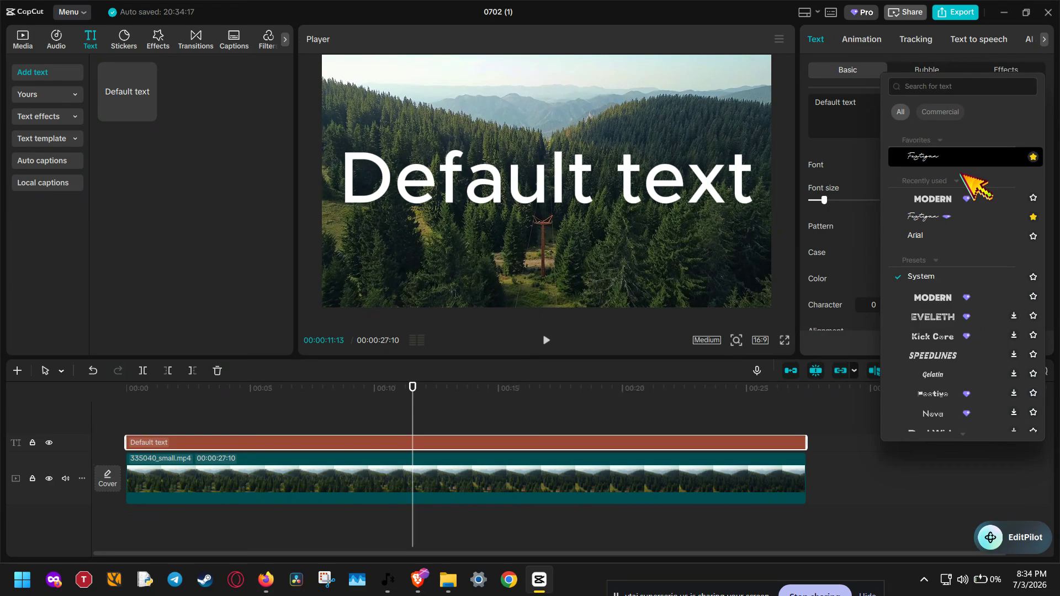
left_click(944, 204)
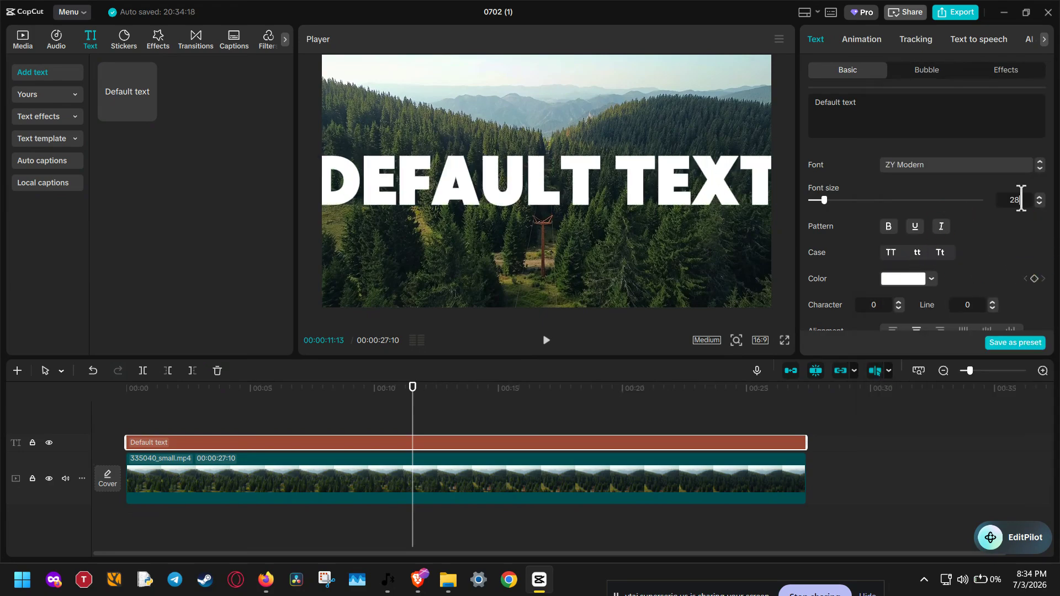
scroll(1022, 199, "down", 4)
scroll(1022, 198, "up", 2)
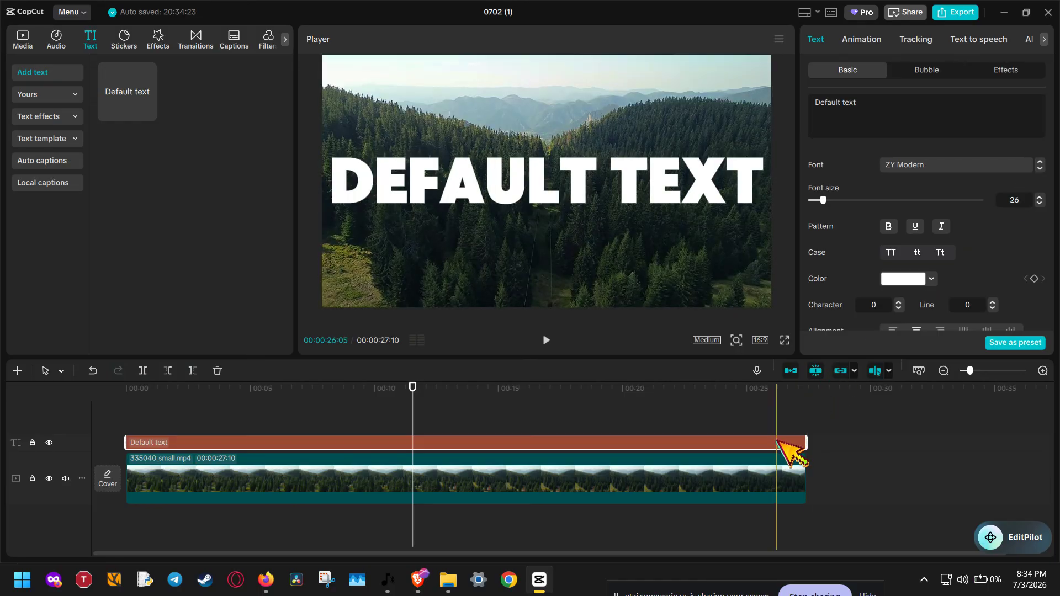
Duplicate the text clip onto a new track above it and colour the upper copy magenta-purple (950066).
left_click_drag(777, 439, 777, 421)
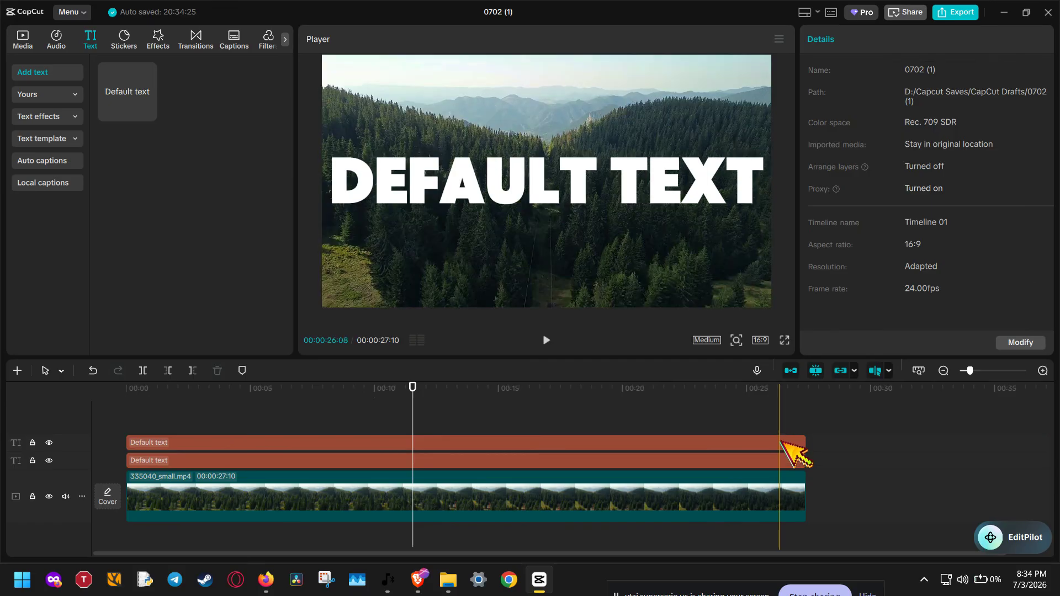
left_click(784, 444)
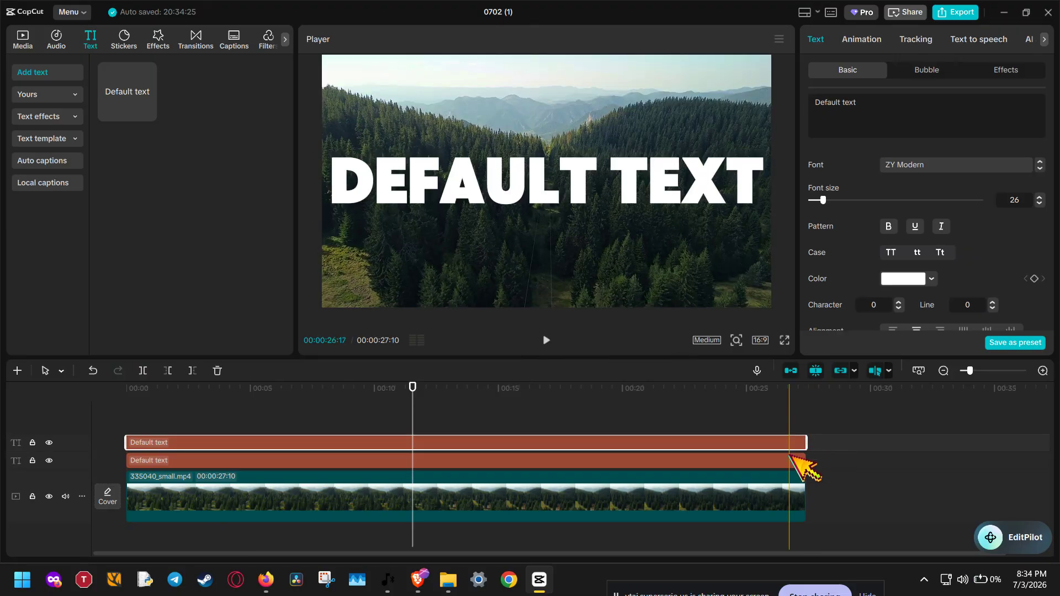
left_click(895, 281)
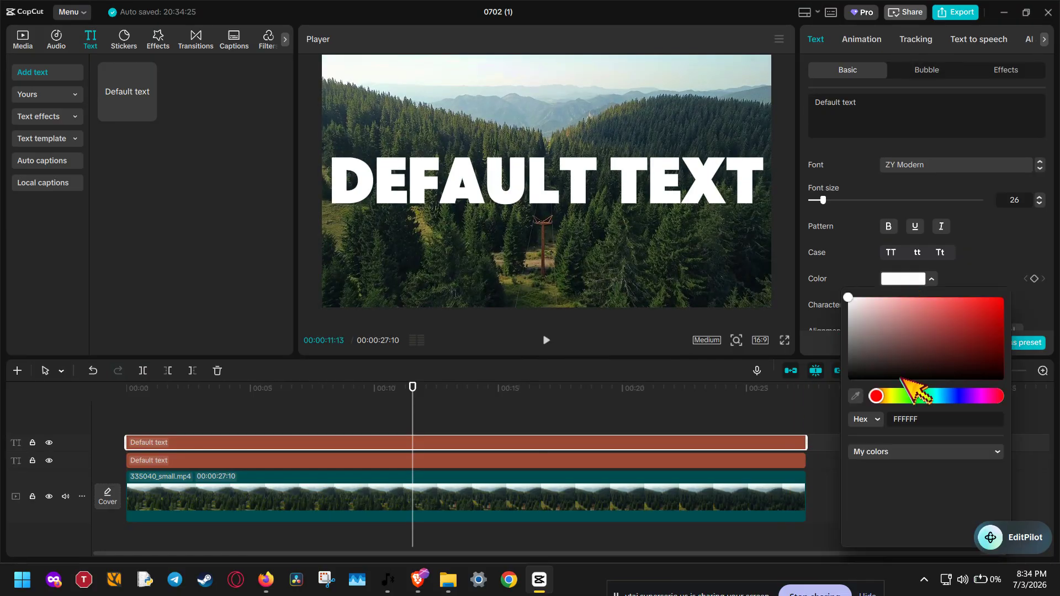
left_click(979, 490)
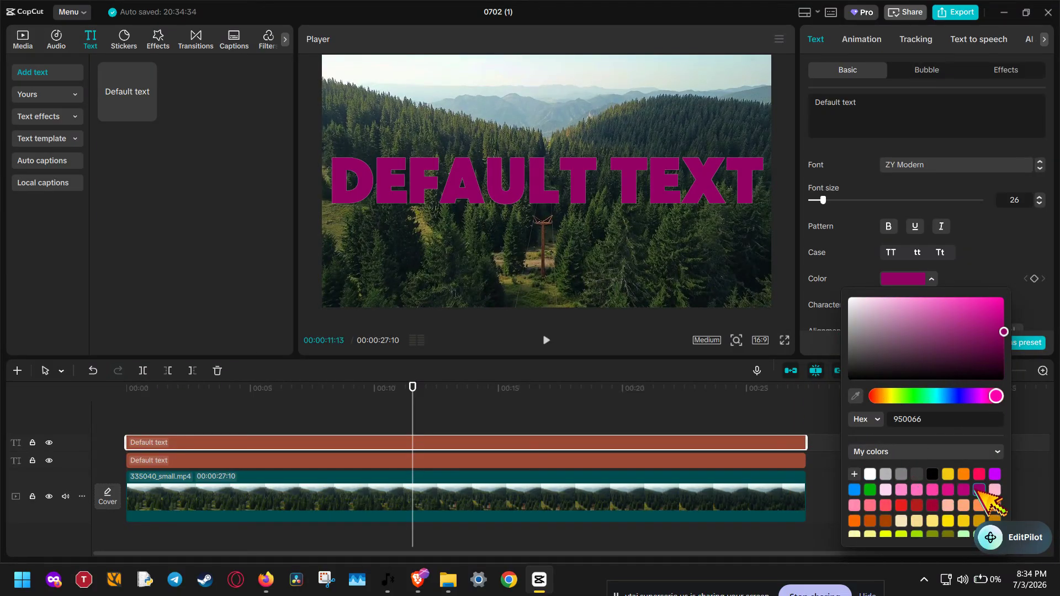
Change the lower text clip's colour to yellow from the saved colours.
left_click(778, 462)
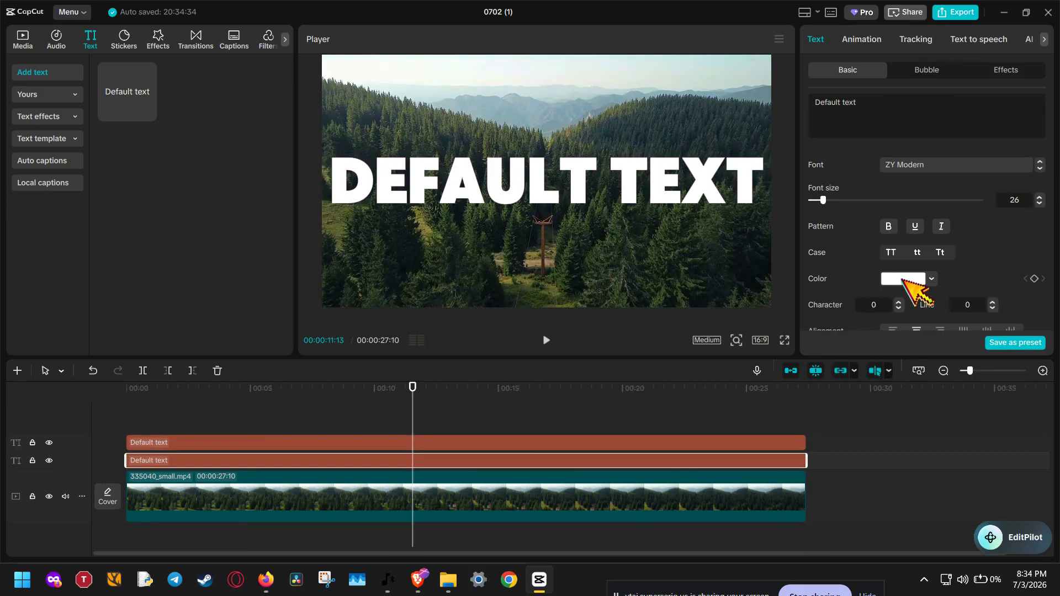
left_click(903, 279)
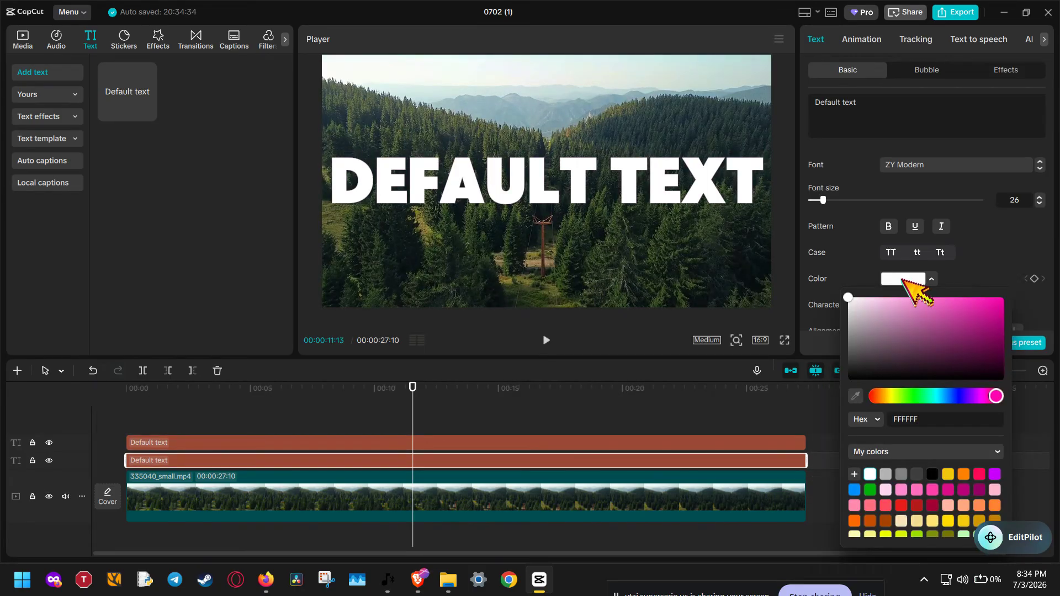
left_click(948, 474)
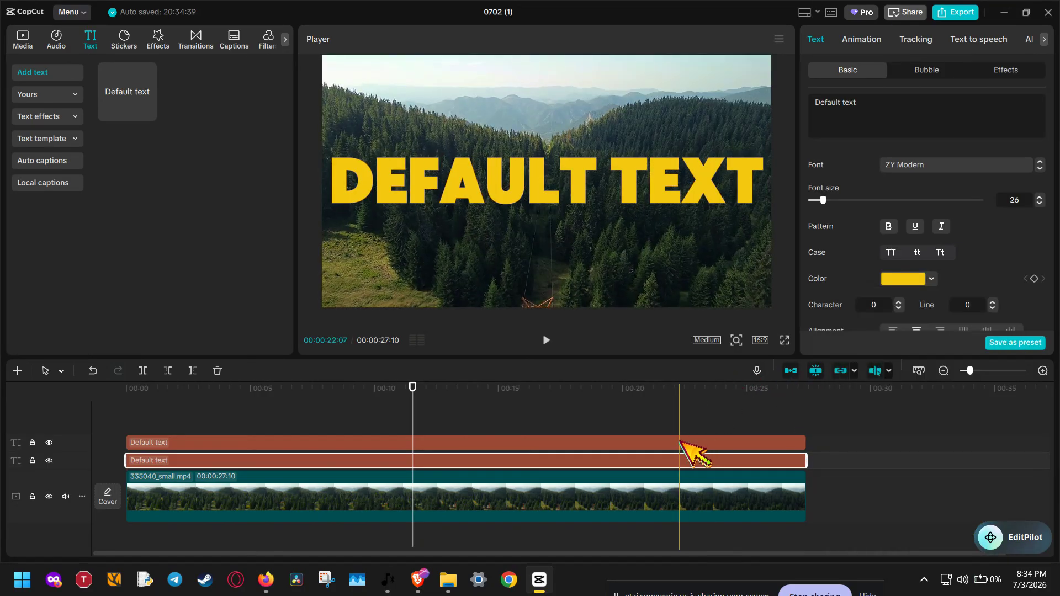
Recolour the upper text clip to orange (FF6700).
left_click(681, 442)
left_click(904, 278)
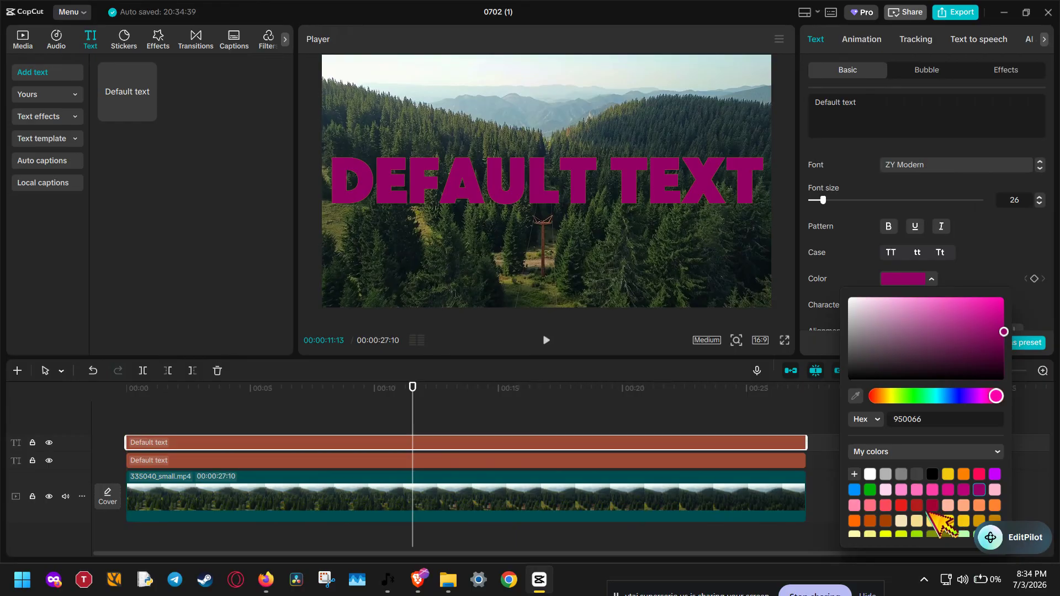
scroll(928, 513, "down", 2)
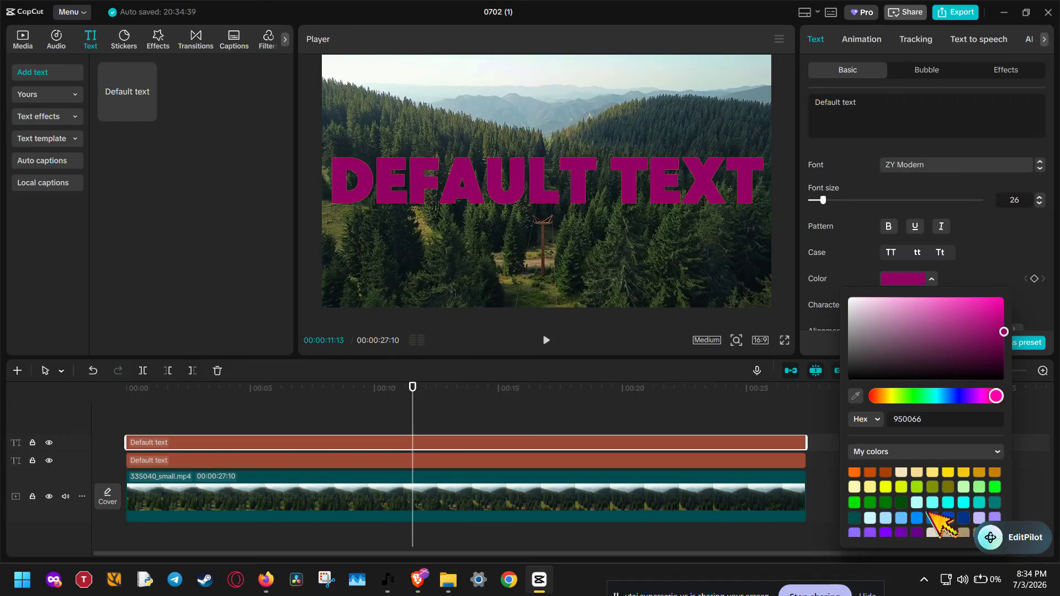
scroll(911, 512, "up", 1)
left_click(855, 478)
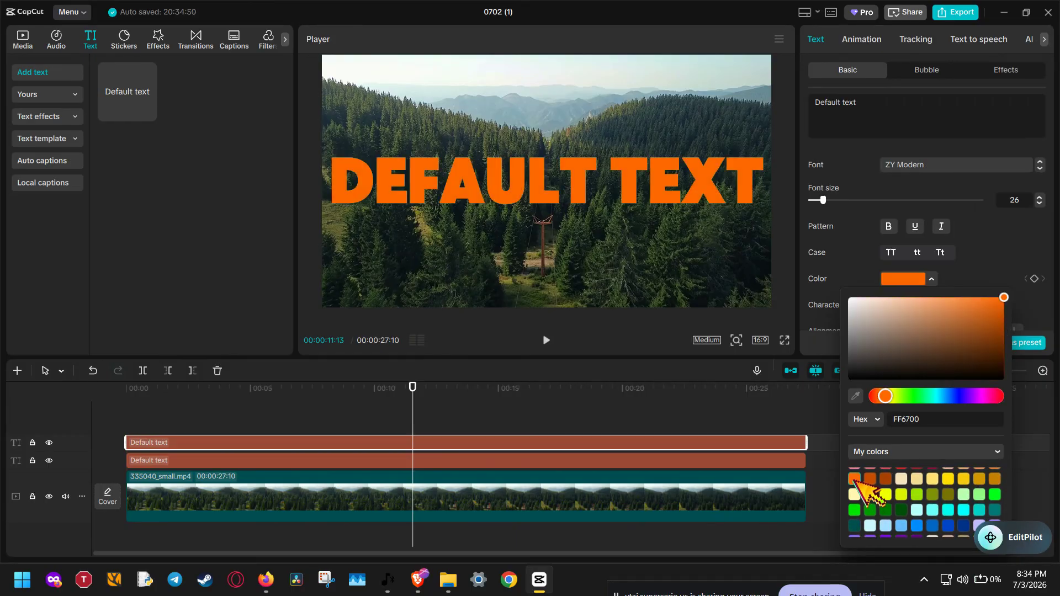
left_click(807, 344)
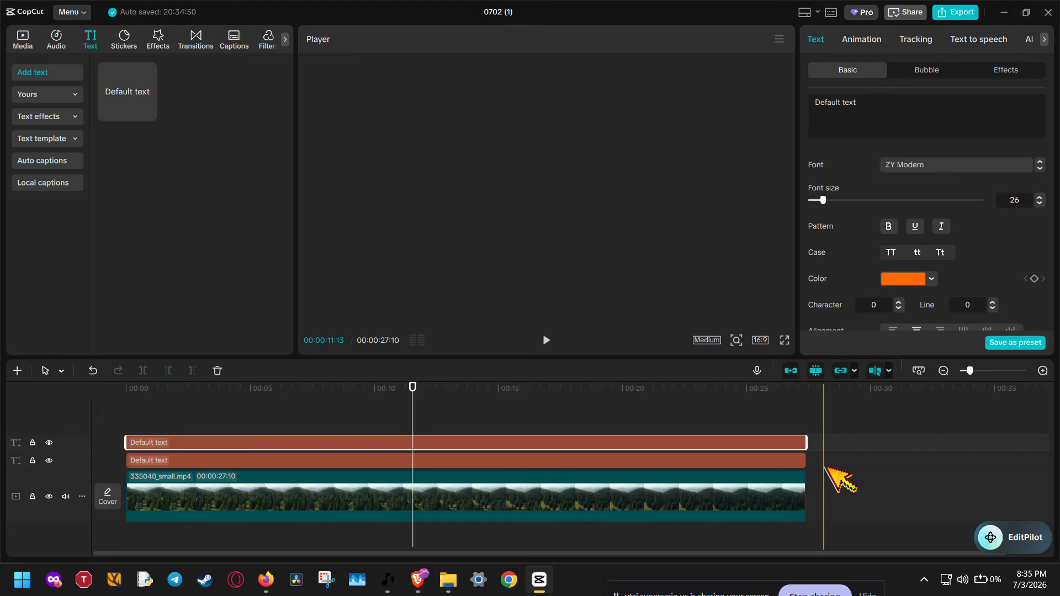
left_click(835, 462)
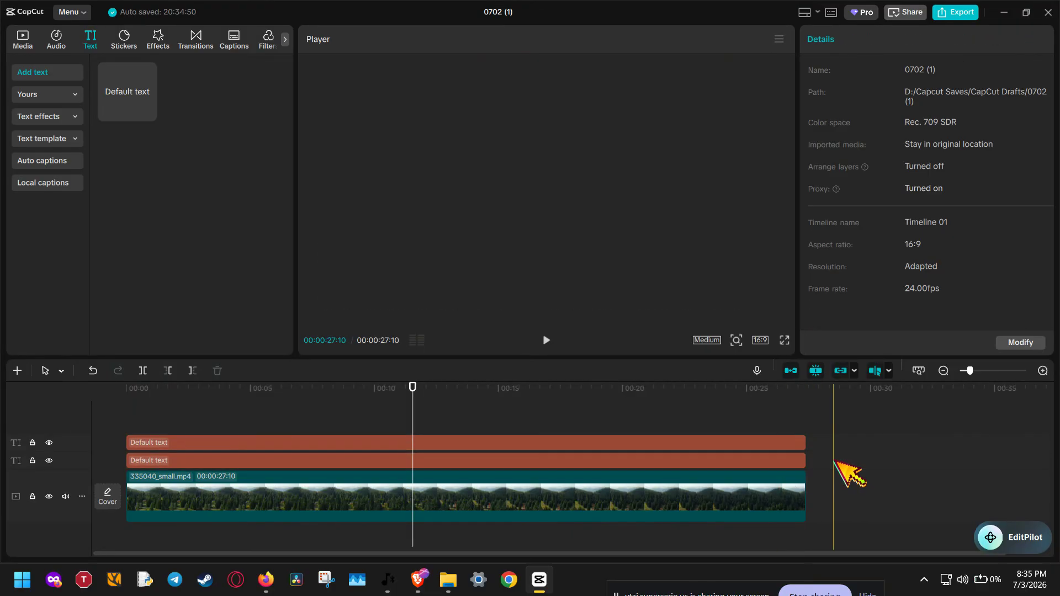
Combine the orange text clip and the forest video into one compound clip, leaving out the yellow text.
left_click(796, 491)
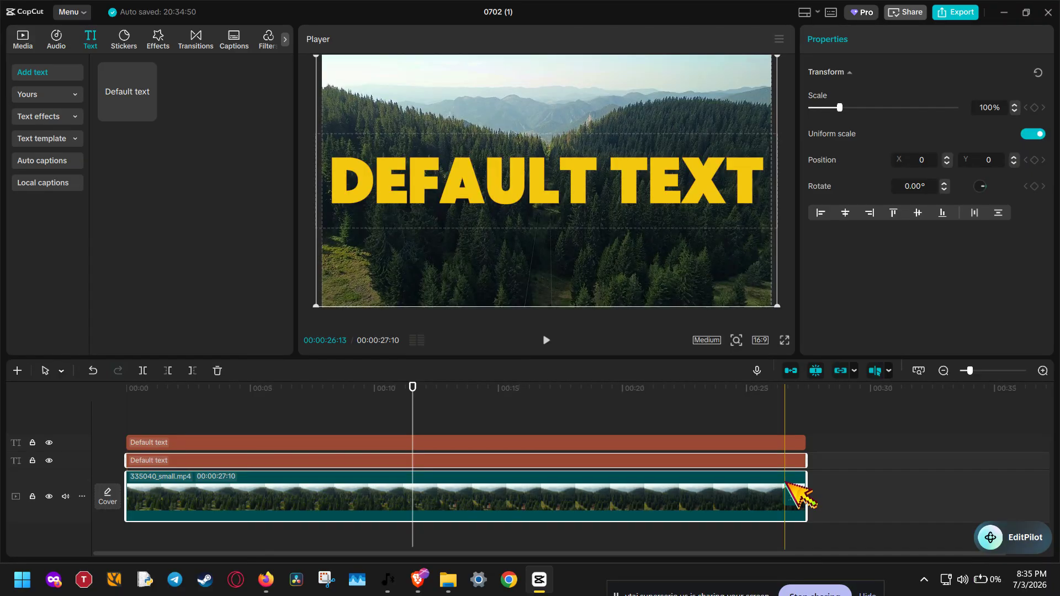
left_click(805, 445)
left_click(795, 505)
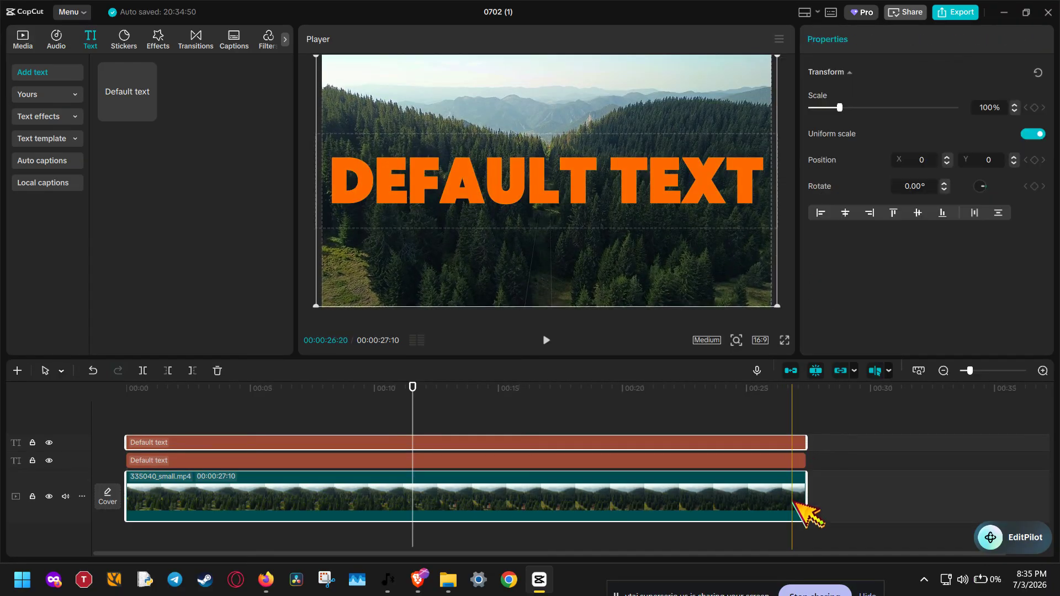
right_click(798, 504)
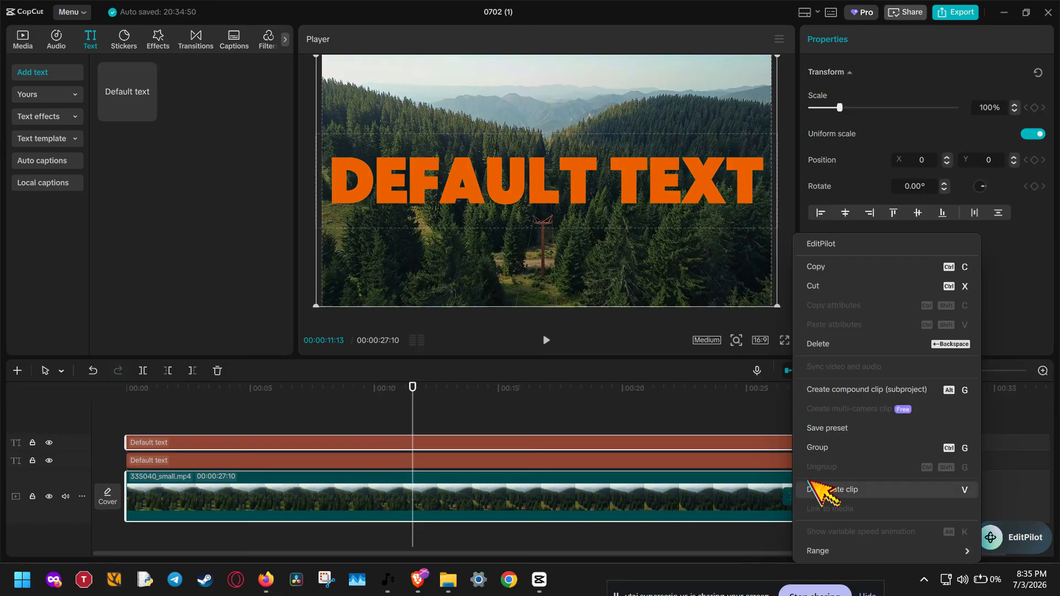
left_click(867, 388)
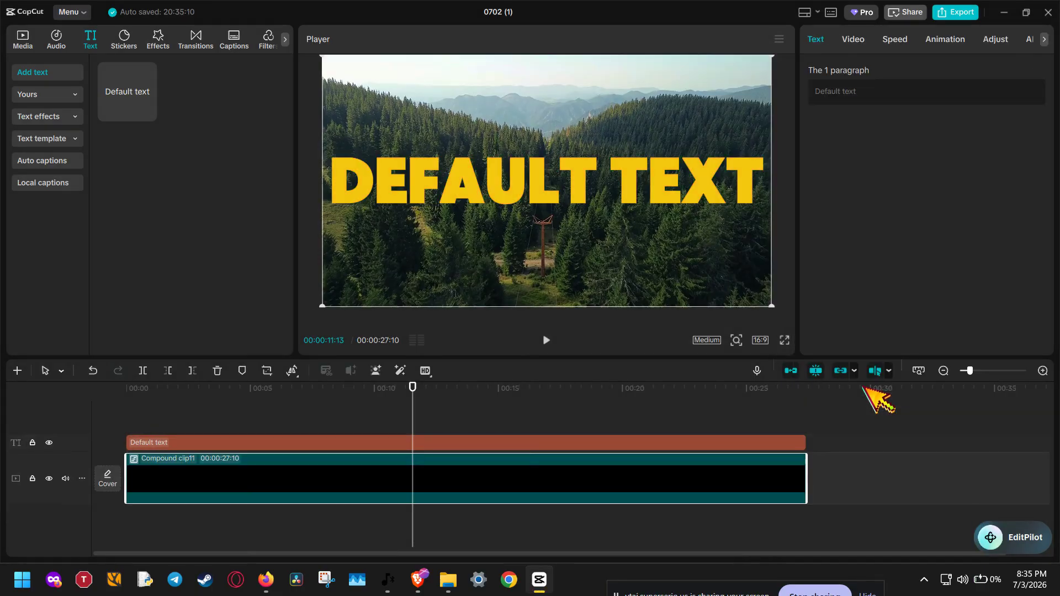
Turn the remaining yellow text clip into its own compound clip.
left_click(533, 442)
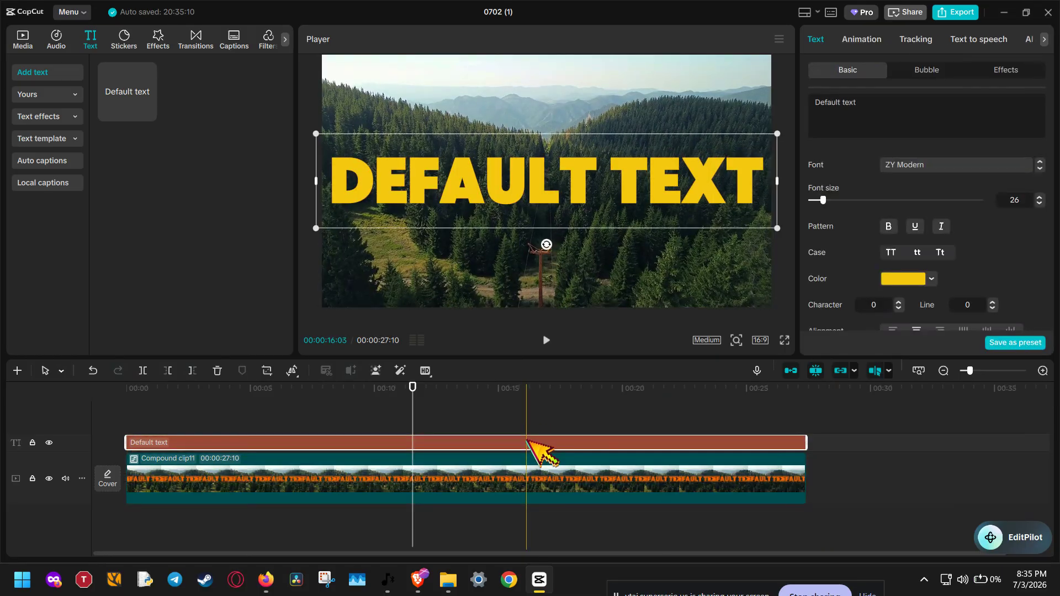
right_click(782, 443)
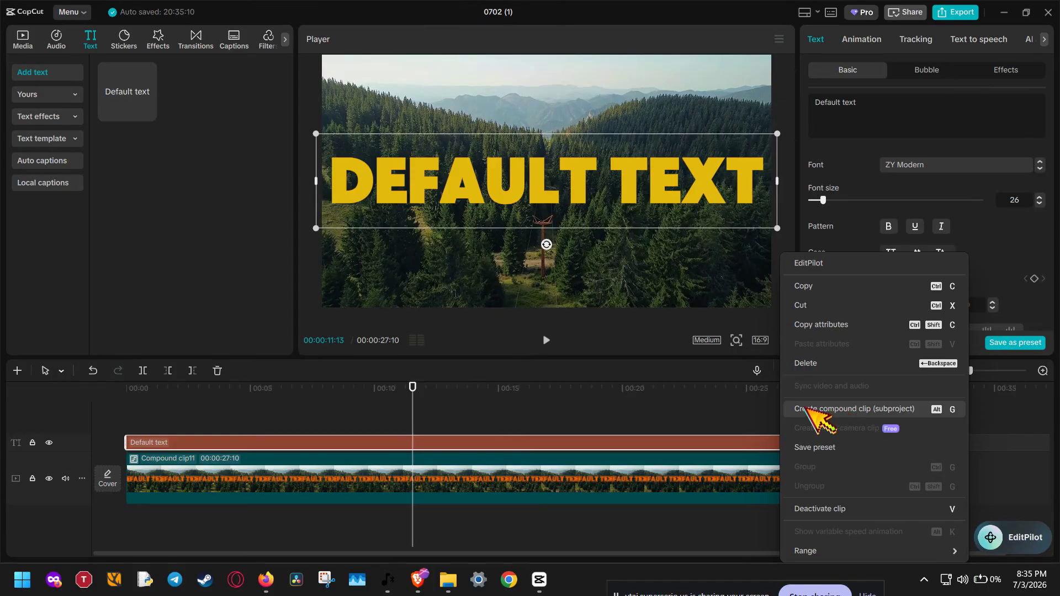
left_click(861, 408)
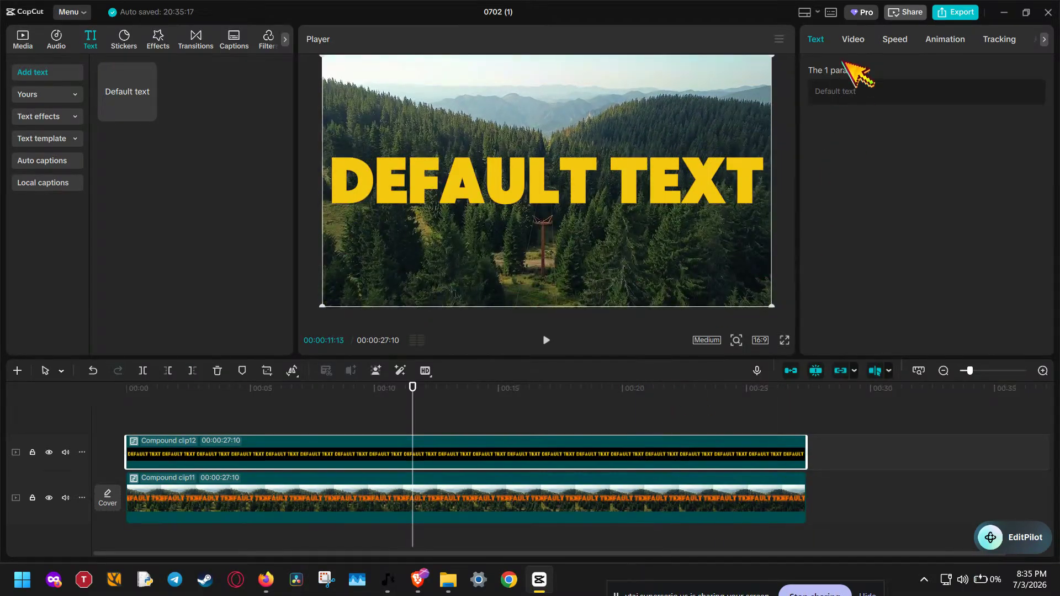
Add a Split mask to the yellow text's compound clip, rotate it vertical just before the word TEXT and feather its edge.
left_click(862, 41)
left_click(964, 73)
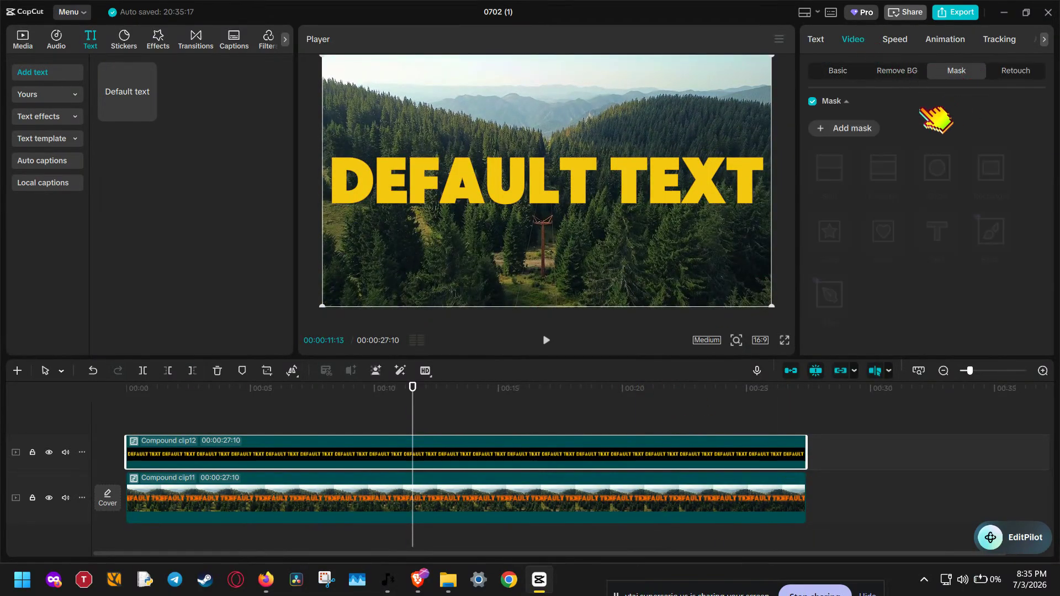
left_click(875, 132)
left_click(847, 173)
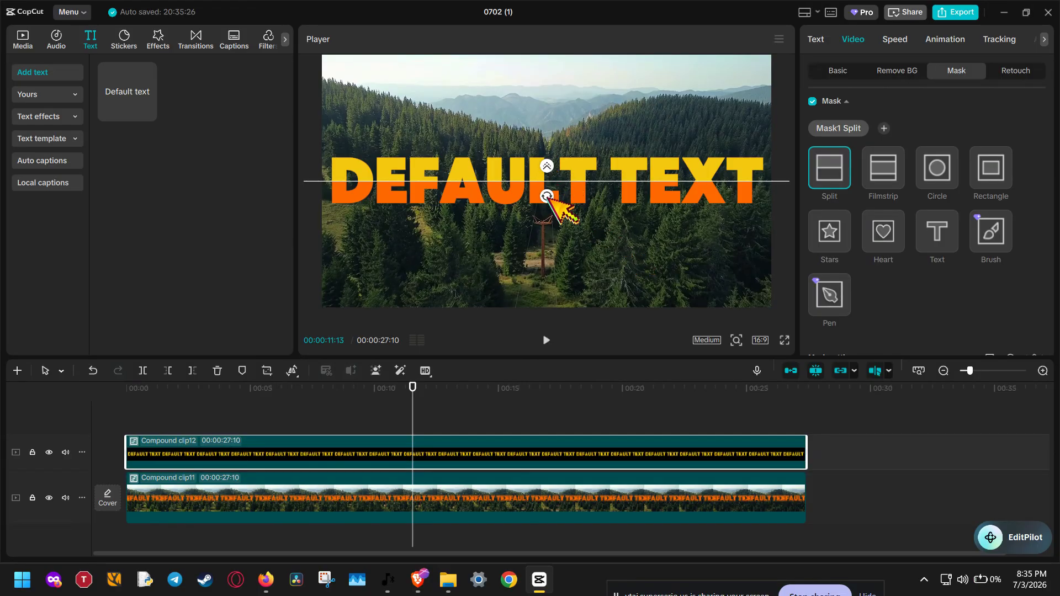
left_click_drag(549, 197, 667, 197)
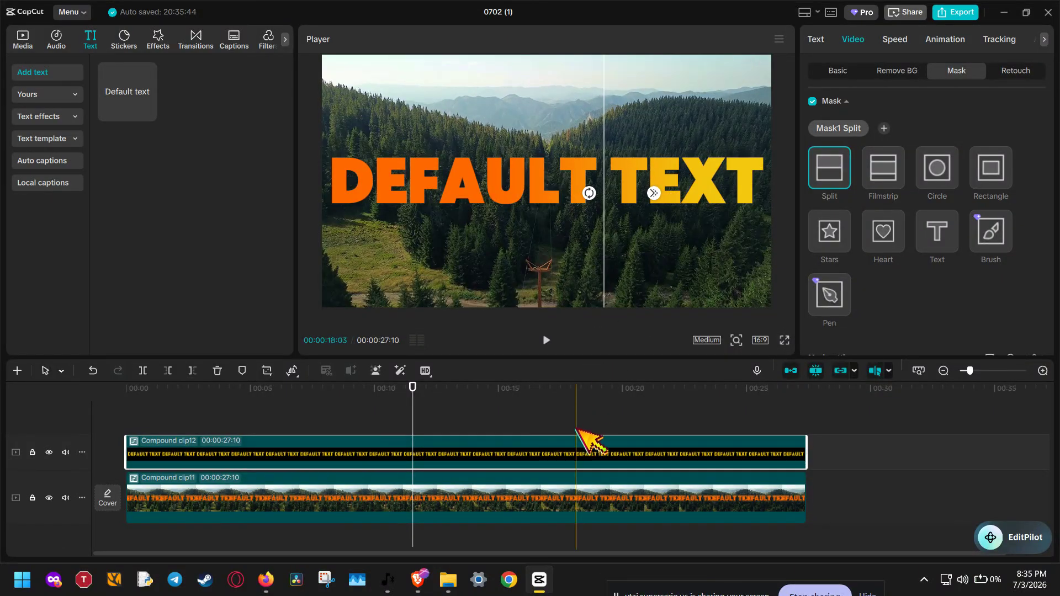
left_click(430, 414)
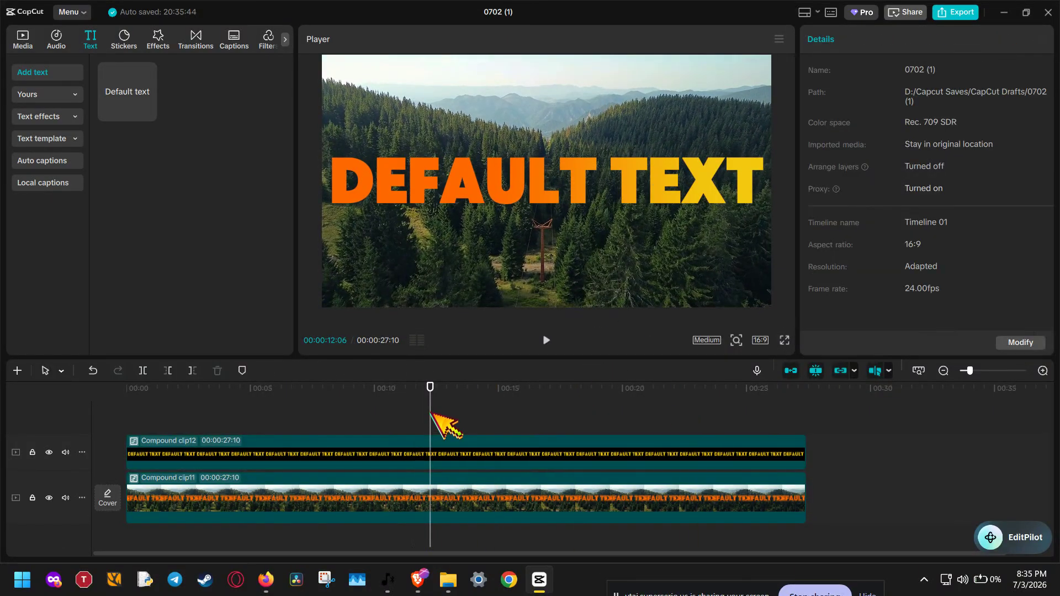
Rotate the Split mask to a shallow diagonal rising to the right across the text, and adjust its feathering and position.
left_click(437, 455)
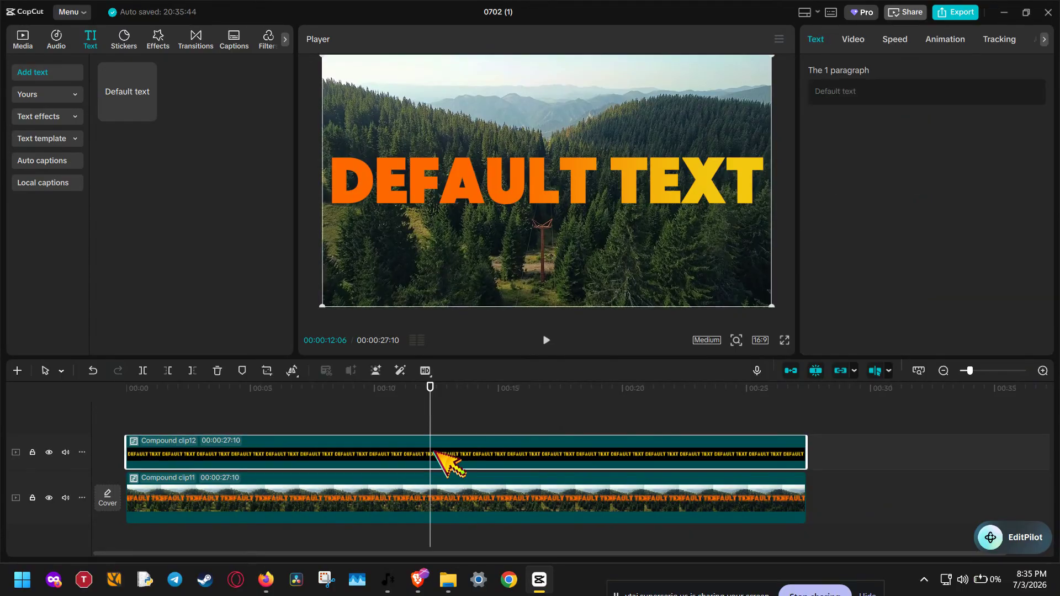
left_click(856, 38)
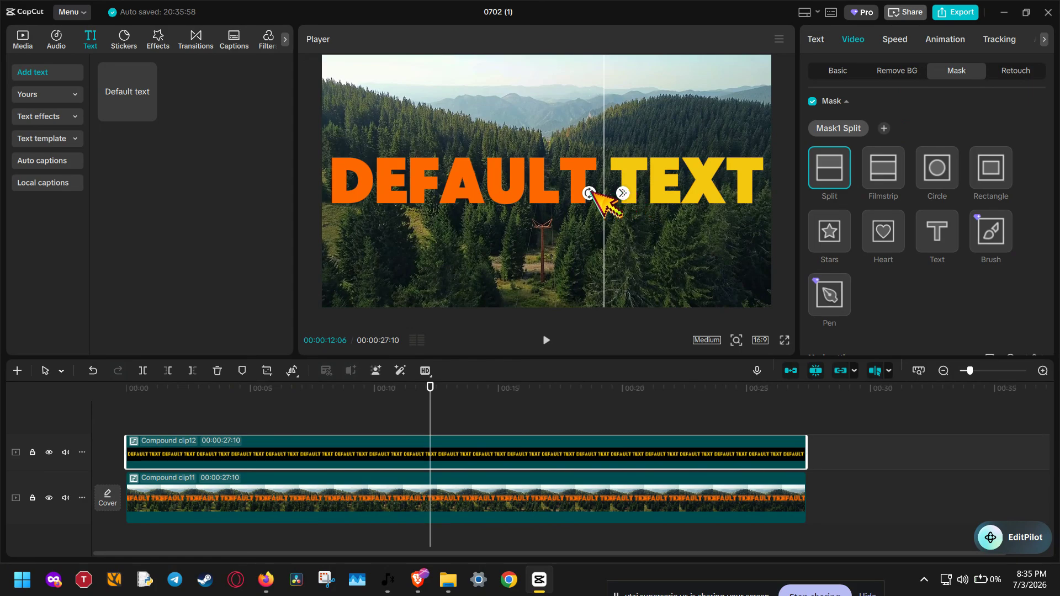
left_click_drag(590, 193, 612, 171)
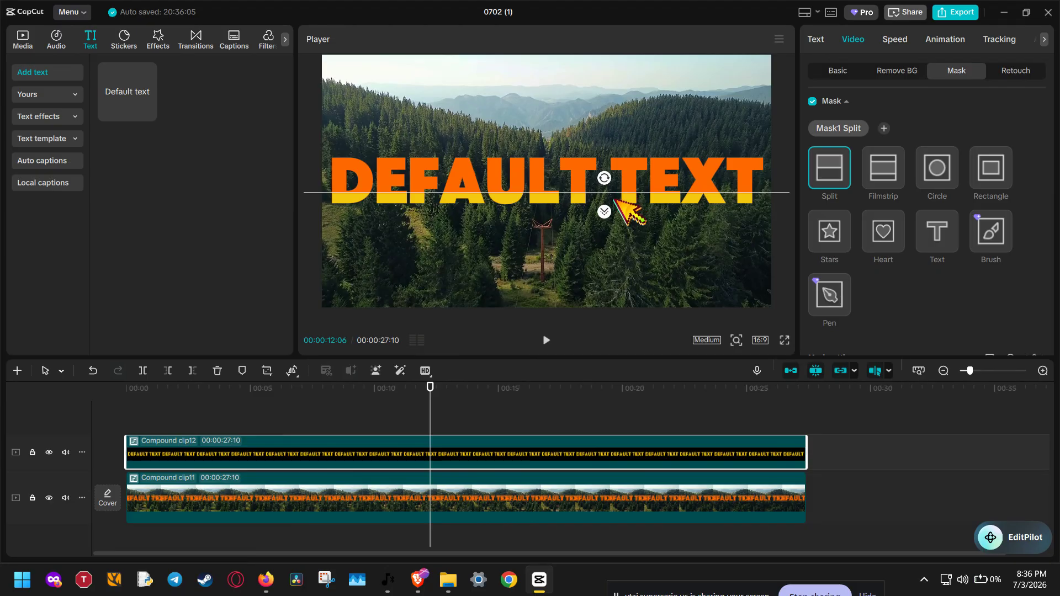
left_click_drag(609, 211, 611, 221)
mouse_move(604, 178)
left_mouse_down()
mouse_move(606, 192)
mouse_move(595, 177)
left_mouse_up()
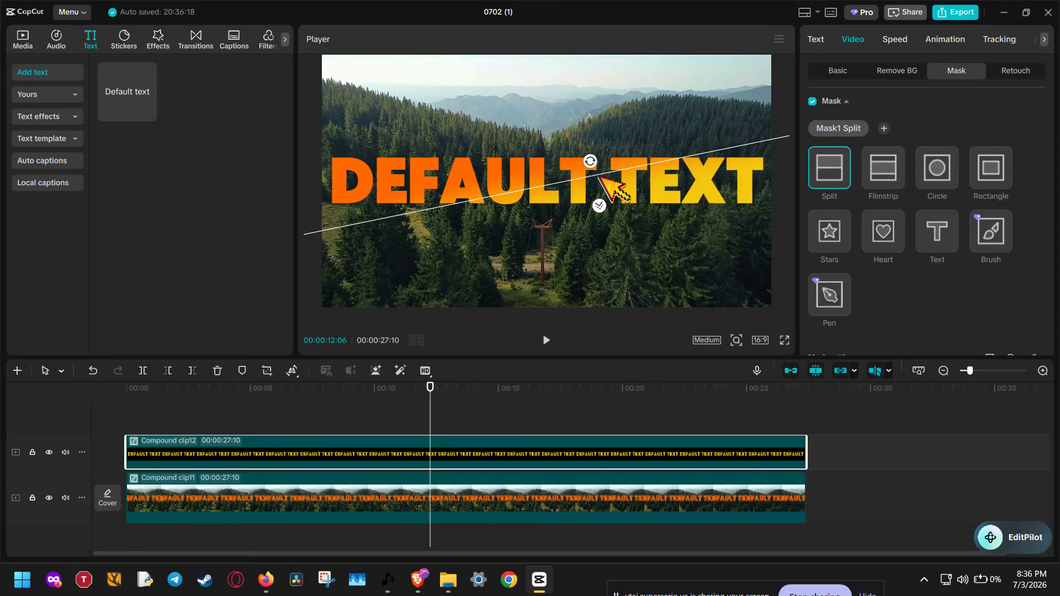
left_click_drag(601, 177, 605, 182)
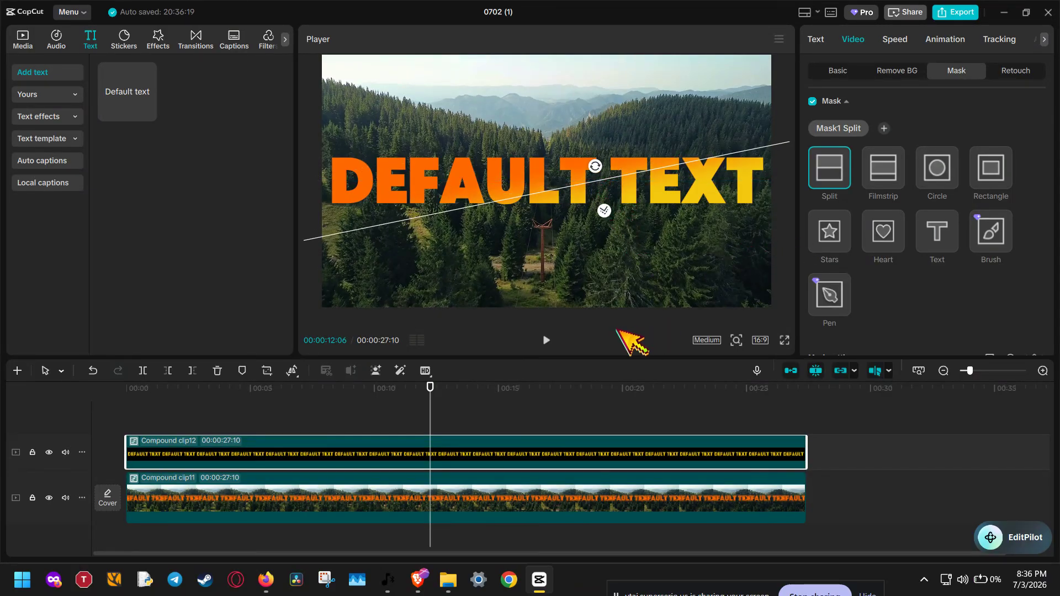
left_click(506, 415)
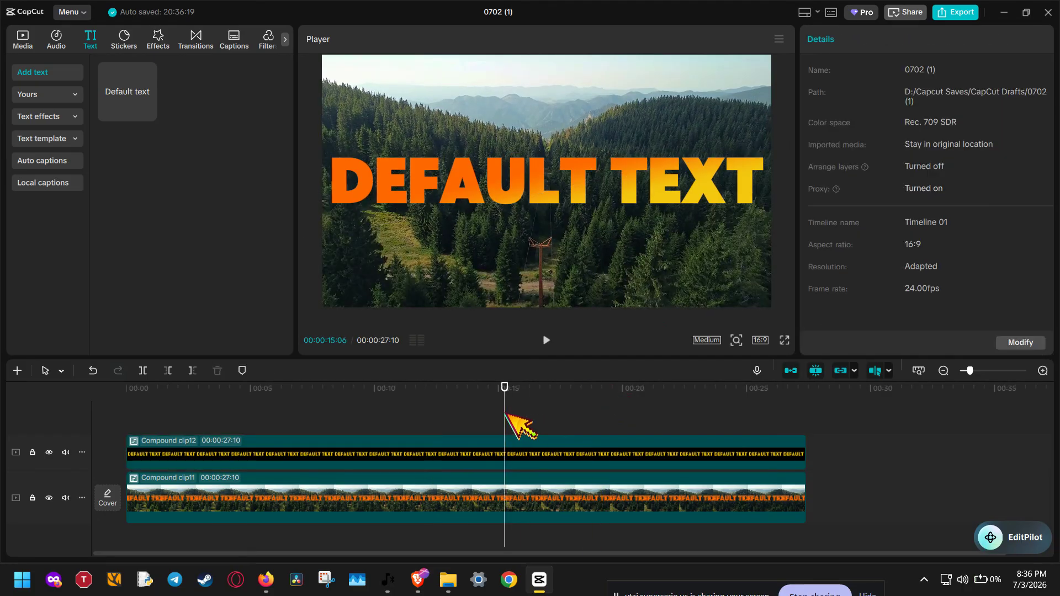